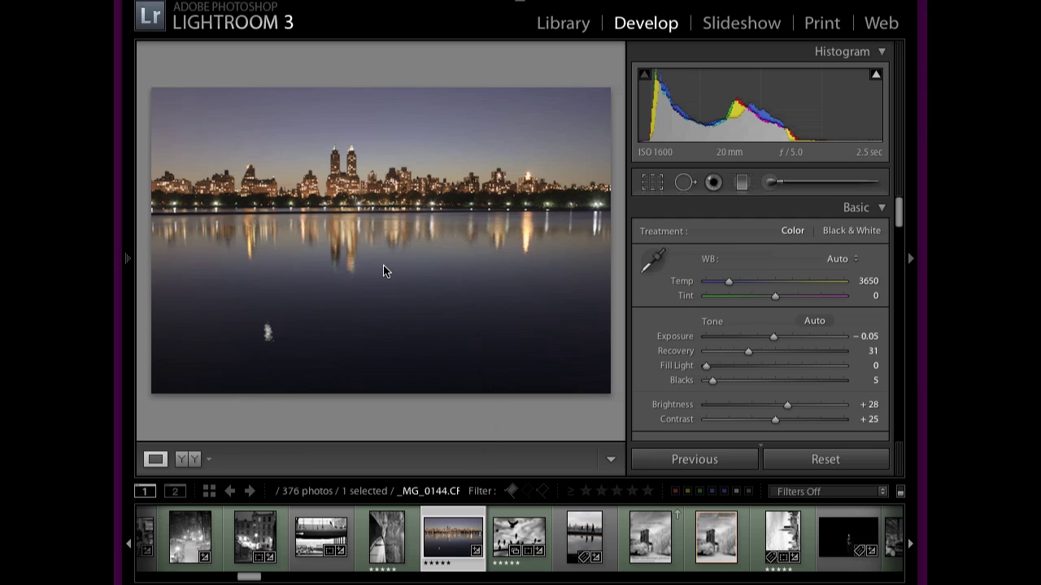
# Show the skyline photo's Edit In plug-in list, with Dfine 2.0 highlighted
pyautogui.rightClick(381, 255)
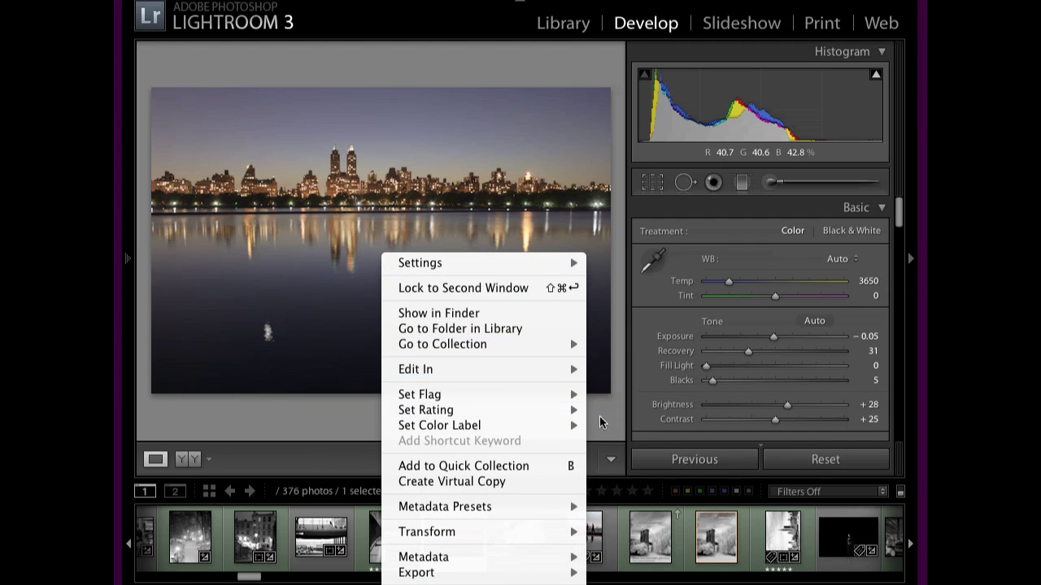
pyautogui.moveTo(484, 369)
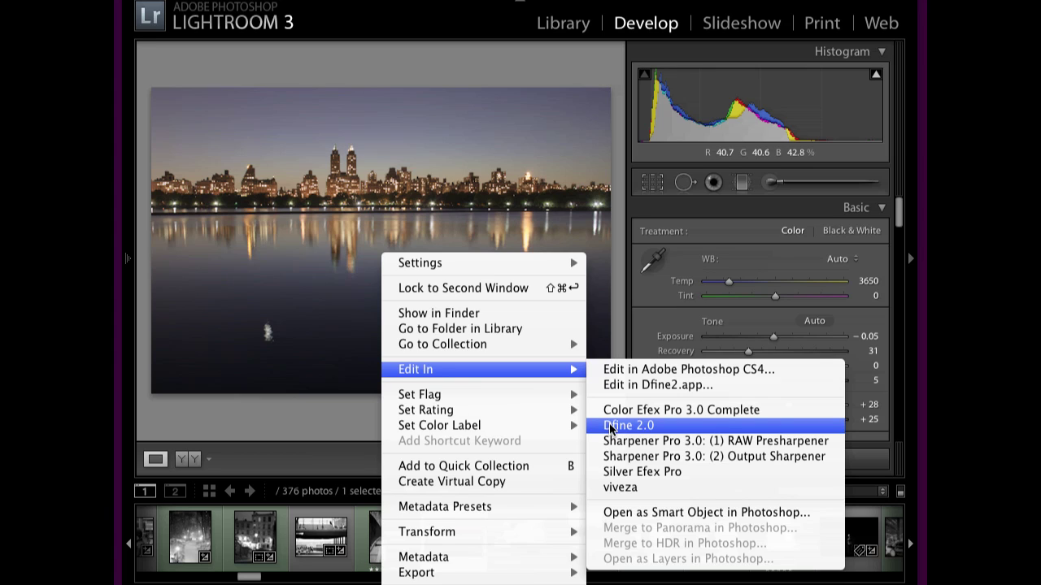
# Open a copy of the skyline with Lightroom adjustments in Dfine 2.0
pyautogui.click(618, 425)
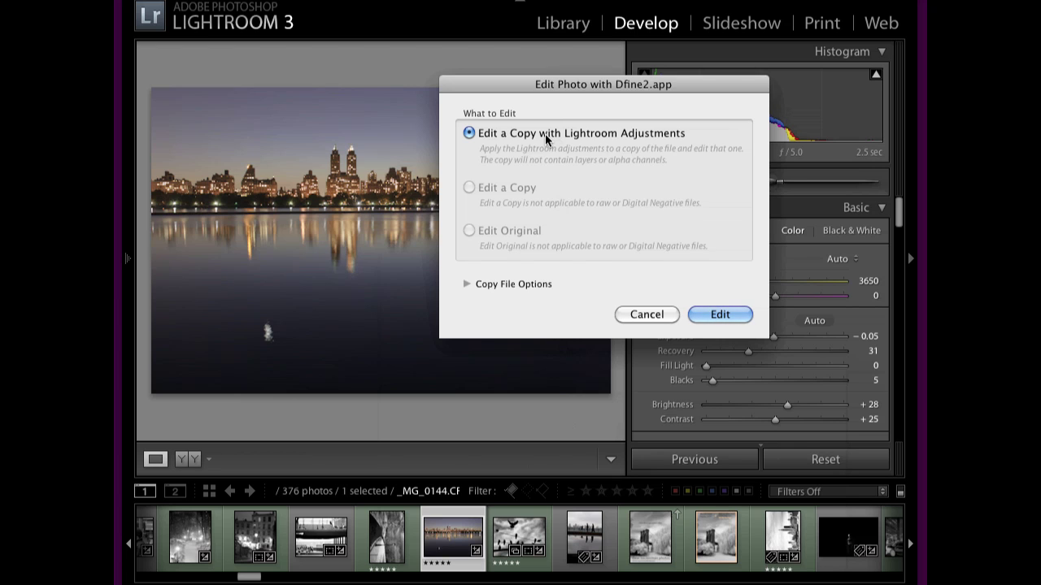
pyautogui.click(720, 314)
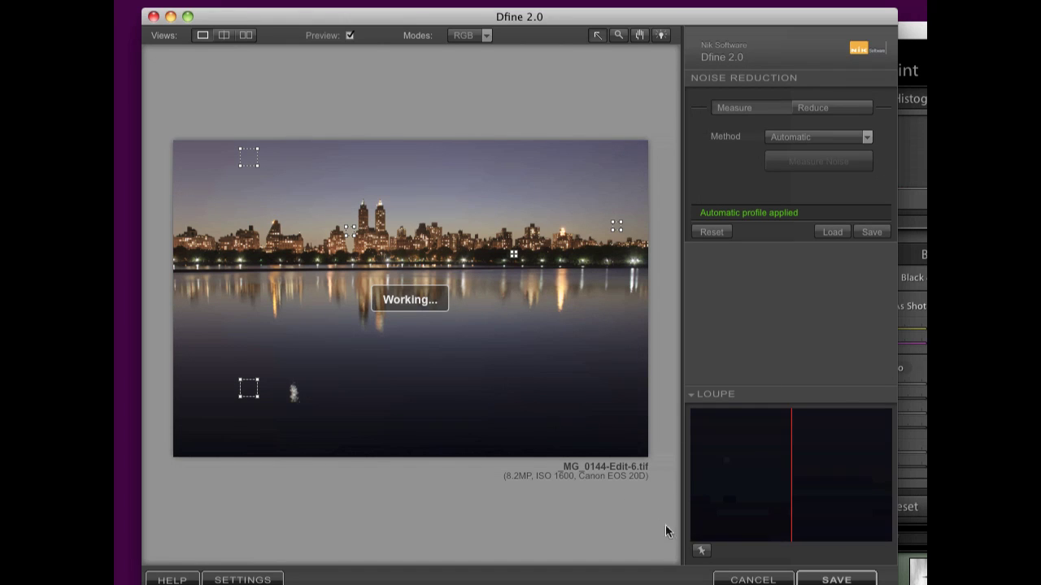
# Inspect the lit waterline buildings in the loupe, then save Dfine's automatic noise reduction
pyautogui.click(702, 552)
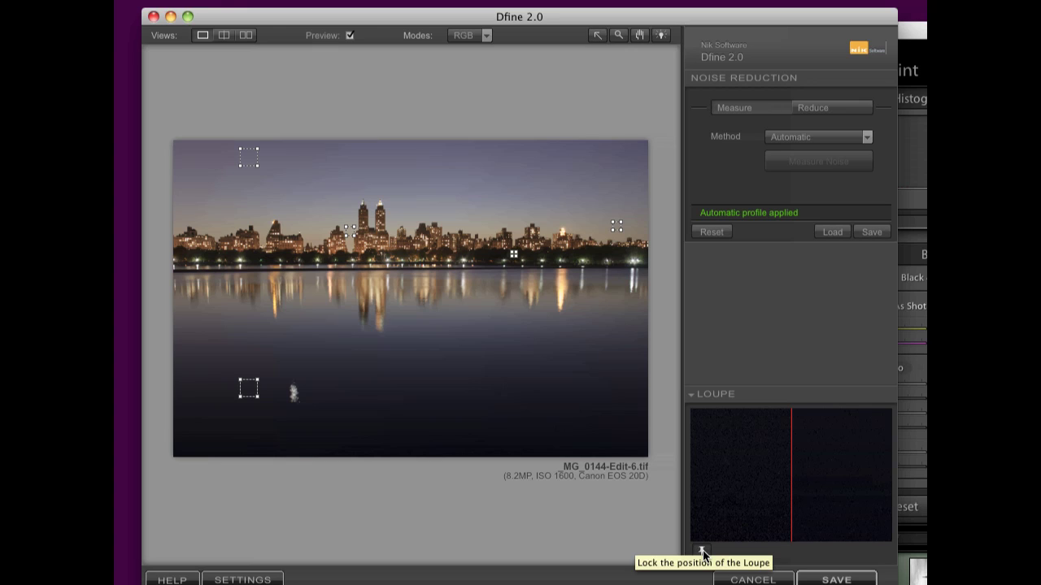
pyautogui.click(419, 265)
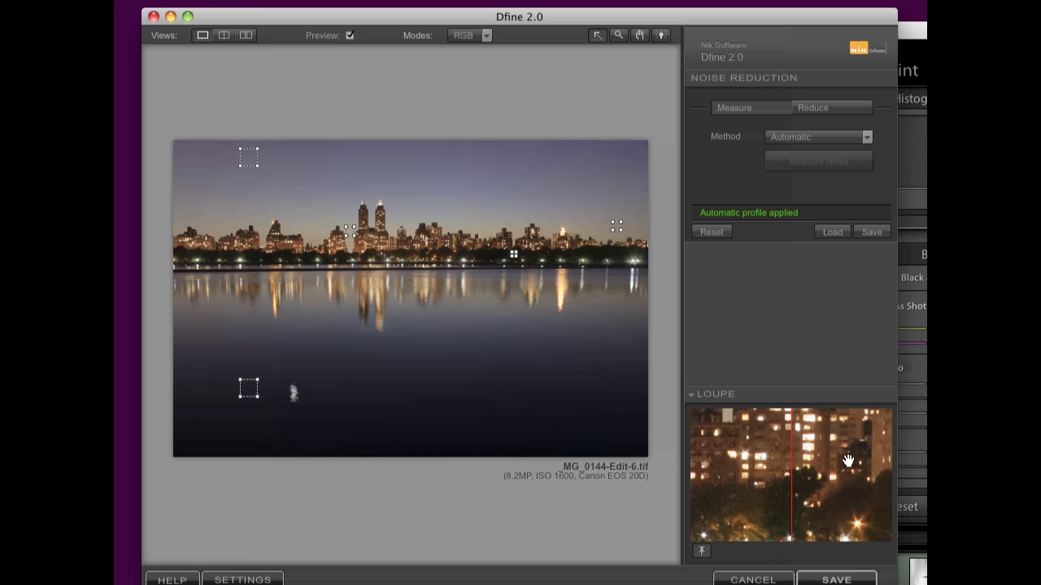
pyautogui.click(846, 578)
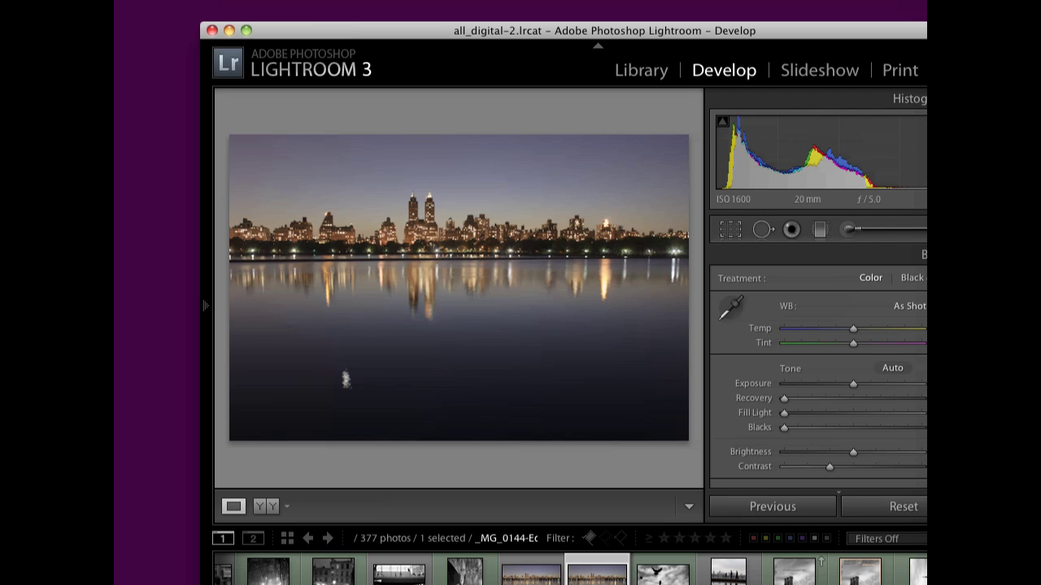
# Move the Lightroom window back into place to view the Dfine-edited TIFF
pyautogui.moveTo(442, 33); pyautogui.dragTo(374, 0)
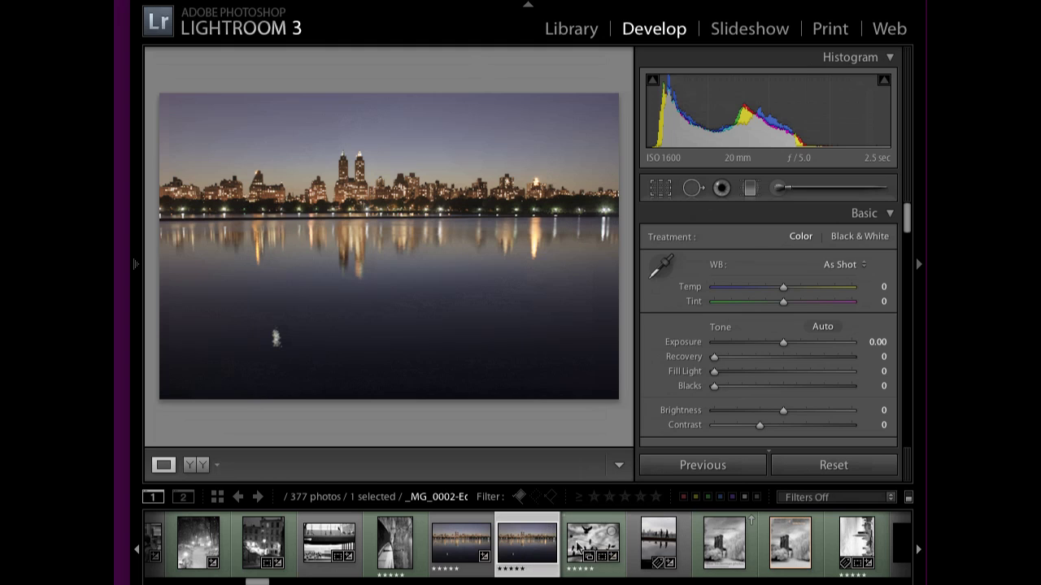
# Open the noise-reduced TIFF original in Sharpener Pro 3.0's RAW Presharpener
pyautogui.rightClick(525, 544)
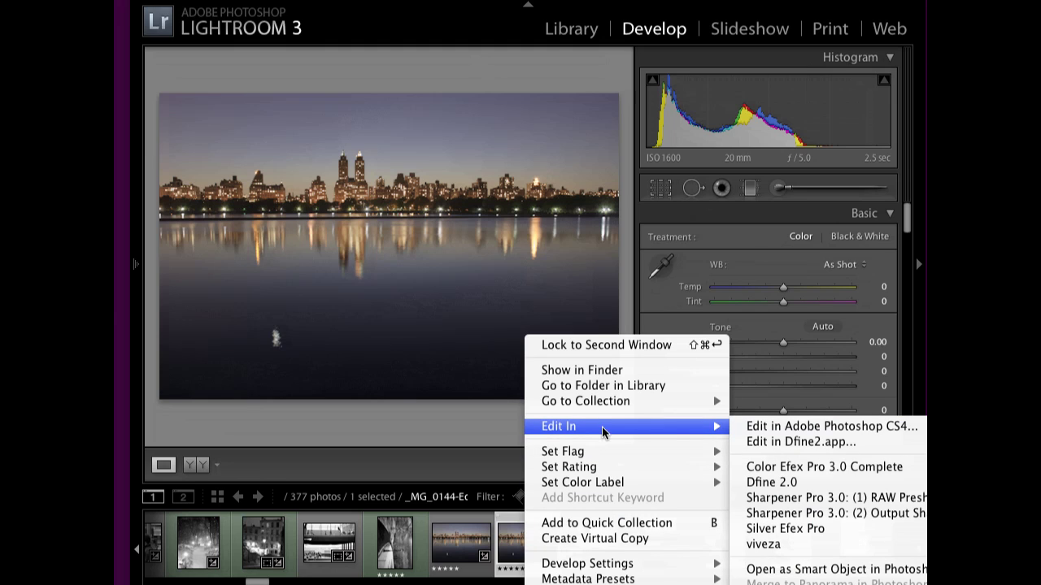
pyautogui.moveTo(618, 426)
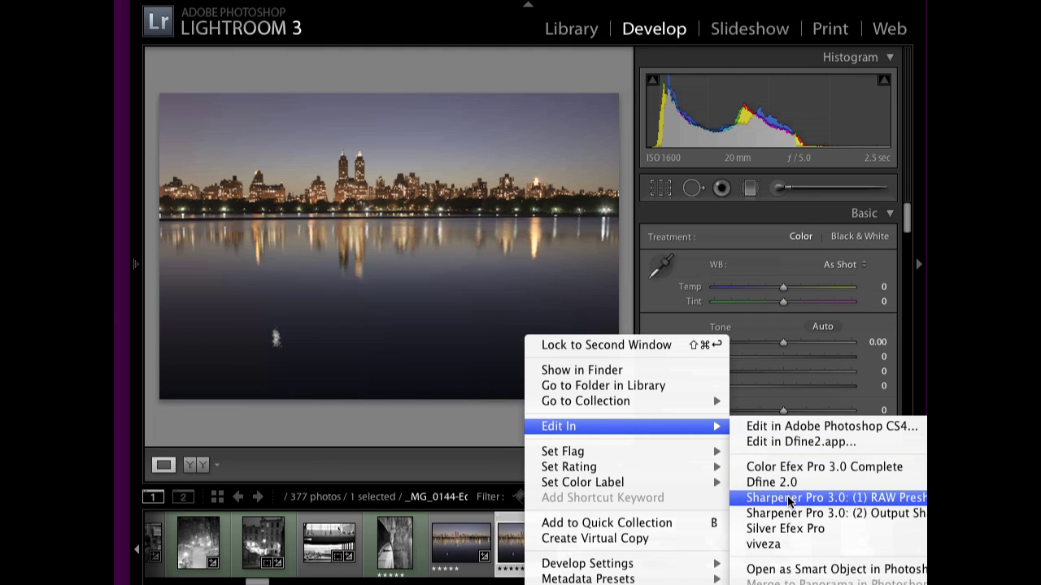
pyautogui.click(788, 502)
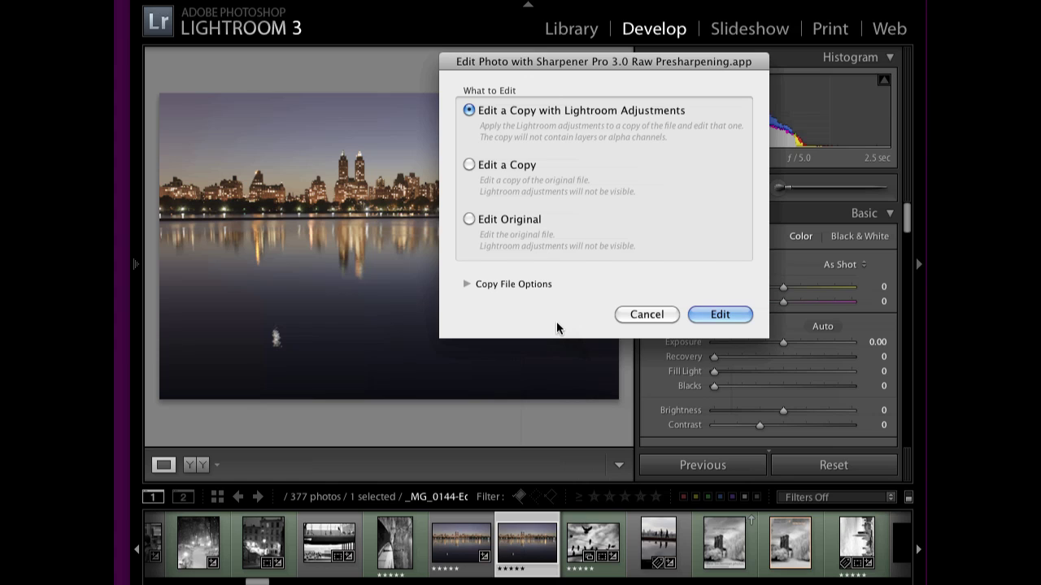
pyautogui.click(541, 219)
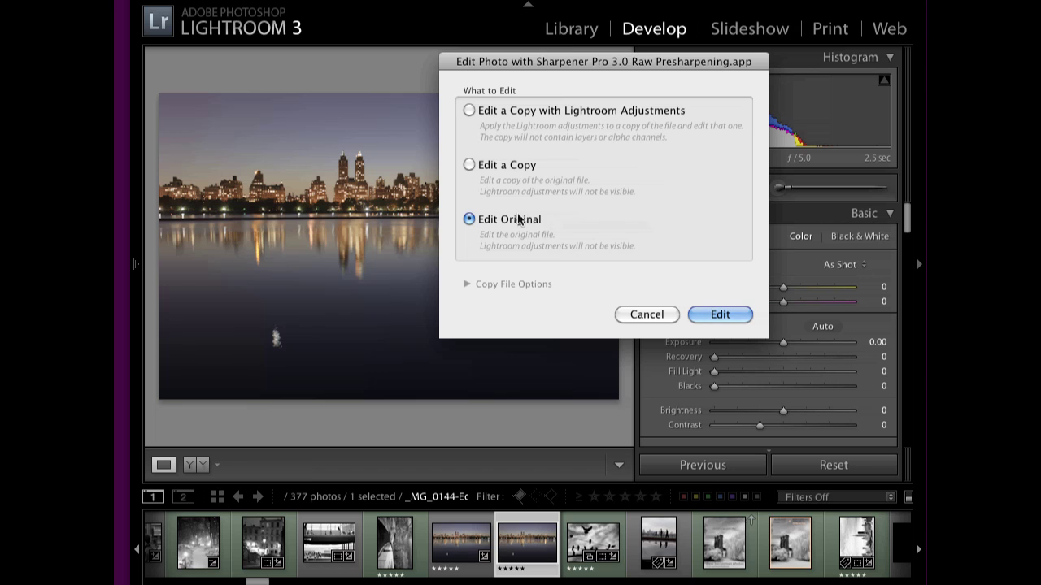
pyautogui.click(720, 314)
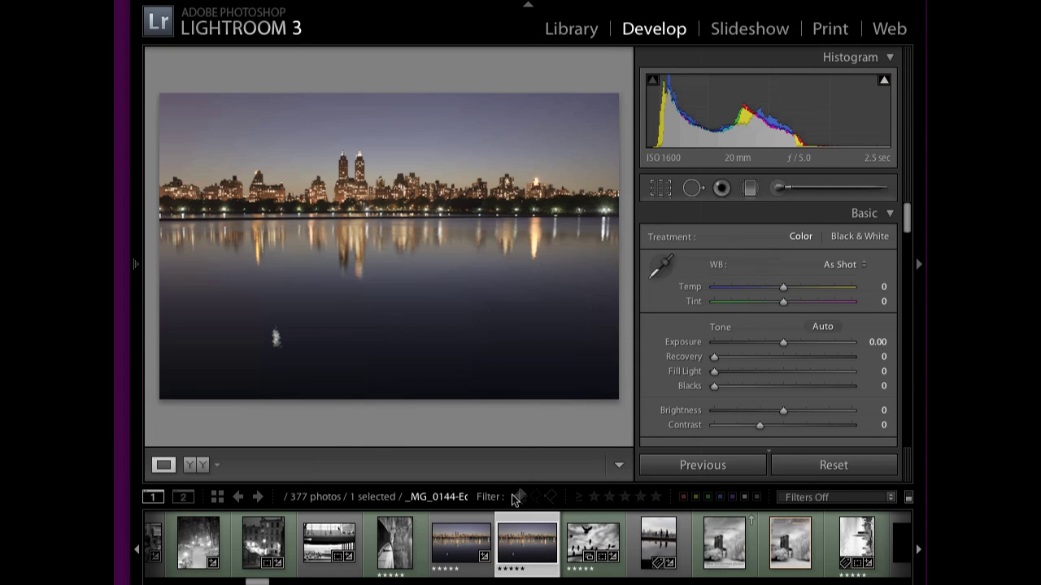
# Compare with the original, then send a plain copy of the edited TIFF to Color Efex Pro 3.0 Complete
pyautogui.click(452, 545)
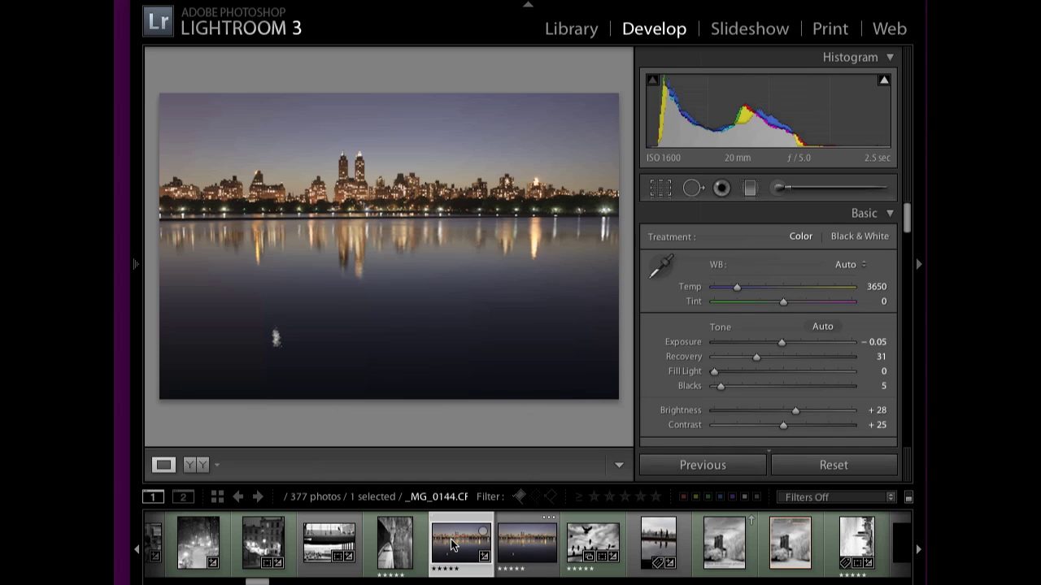
pyautogui.click(520, 545)
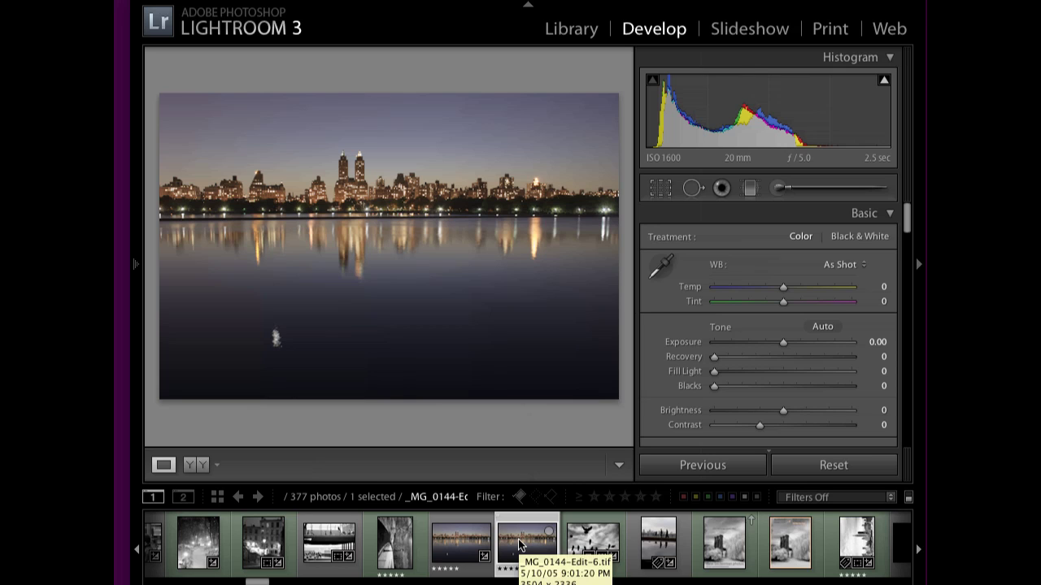
pyautogui.rightClick(521, 545)
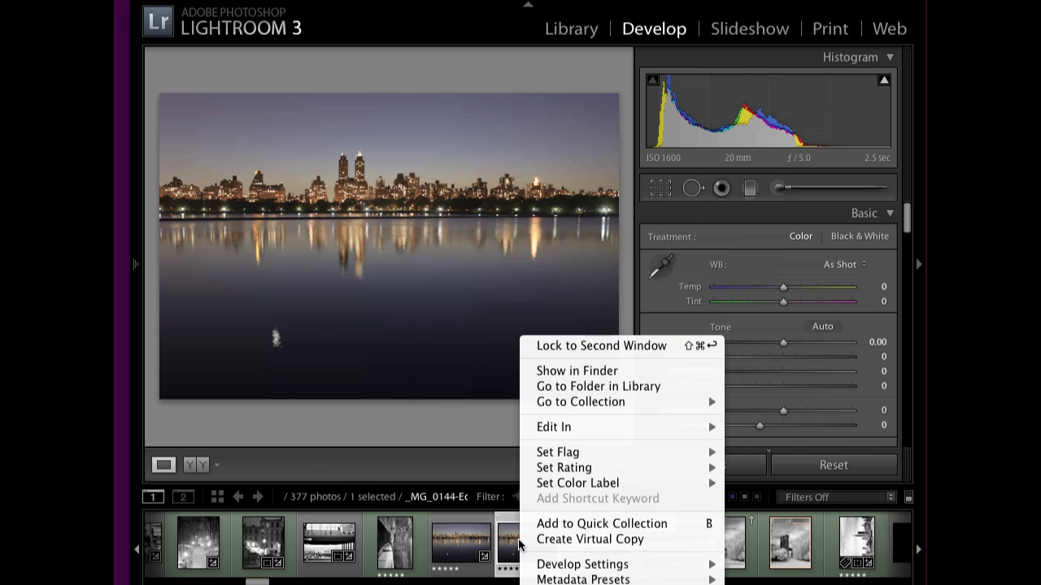
pyautogui.moveTo(561, 427)
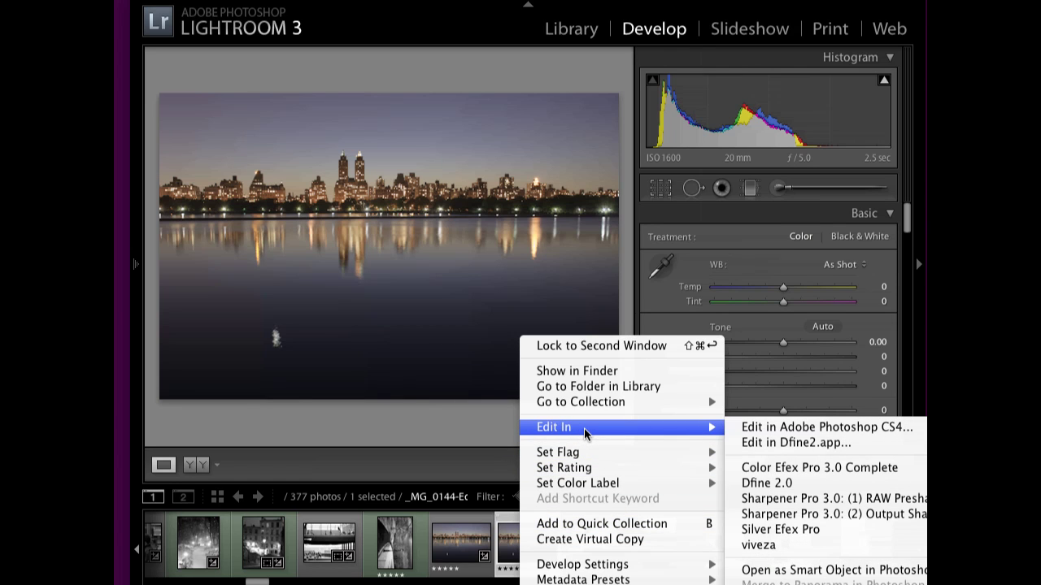
pyautogui.click(772, 467)
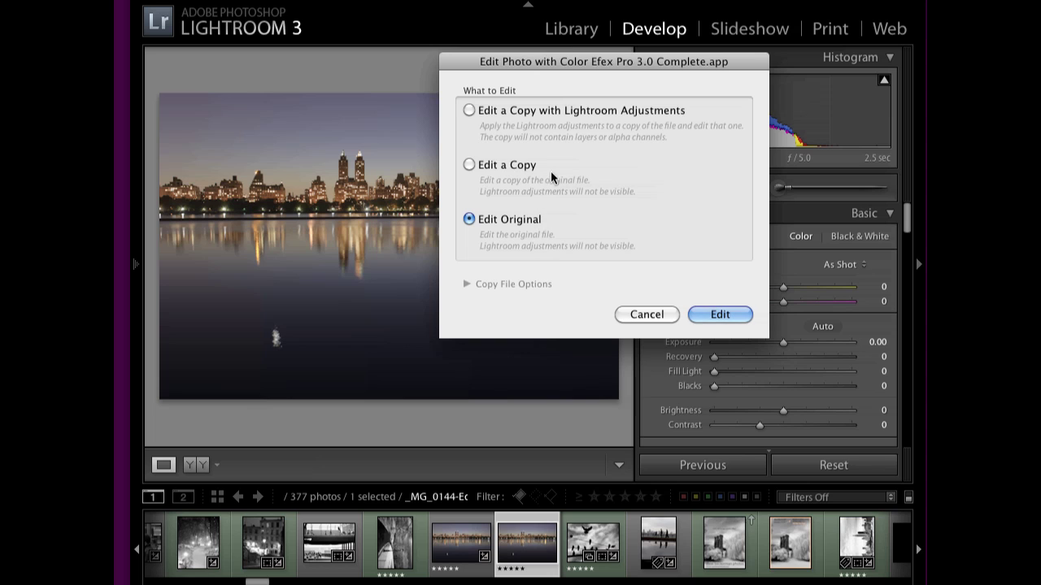
pyautogui.click(523, 167)
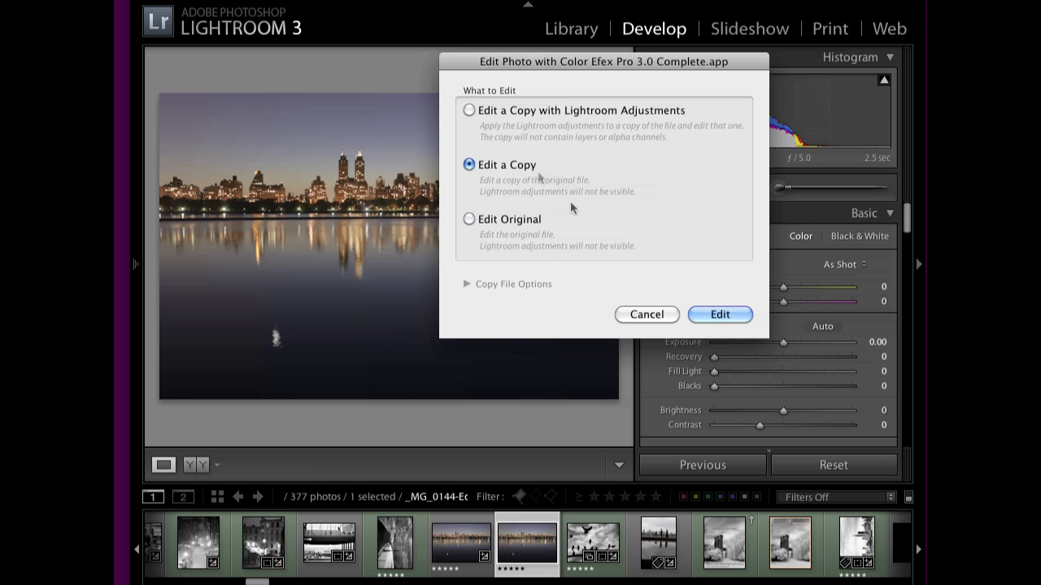
pyautogui.click(718, 316)
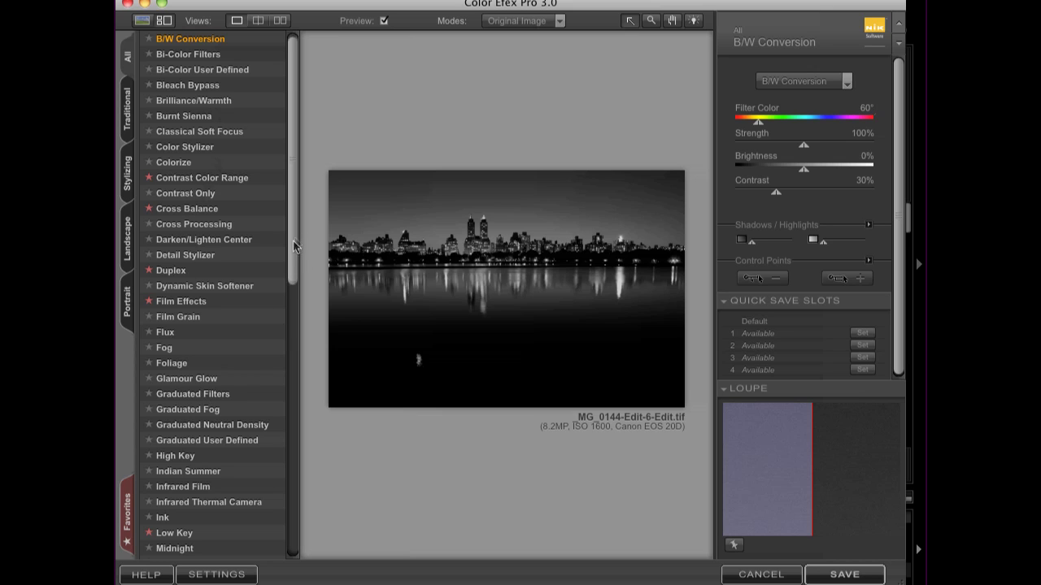
# Apply Pro Contrast with 50% colour cast and contrast correction, then save
pyautogui.scroll(-2, 284, 292)
pyautogui.scroll(-2, 279, 390)
pyautogui.scroll(-1, 277, 451)
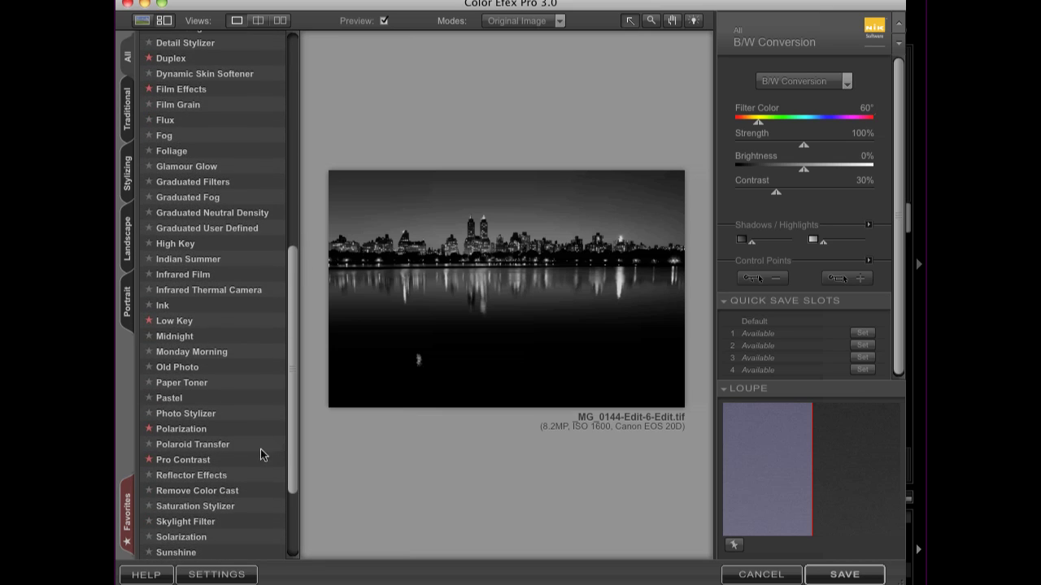
pyautogui.click(198, 461)
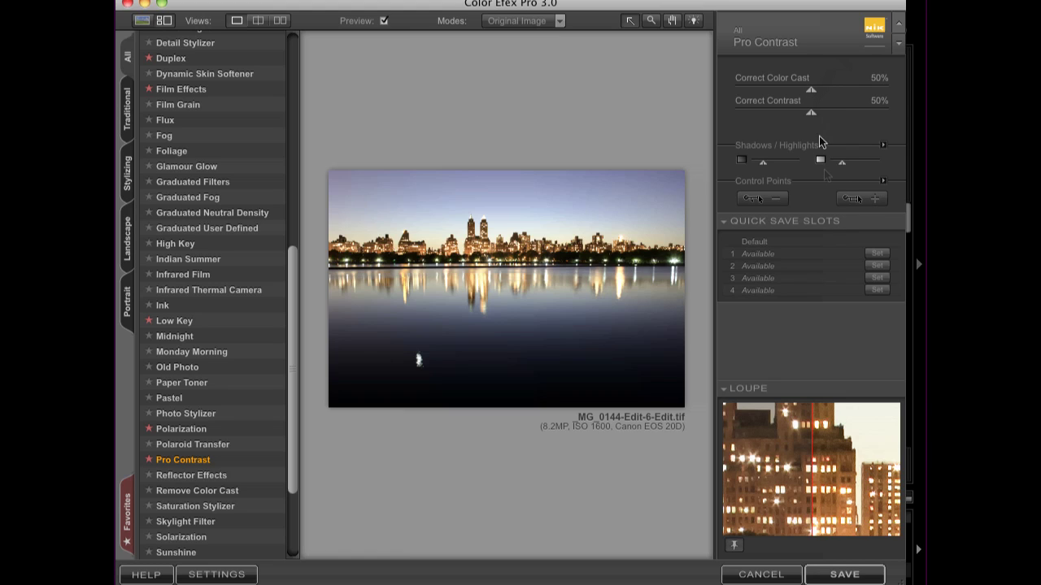
pyautogui.click(866, 576)
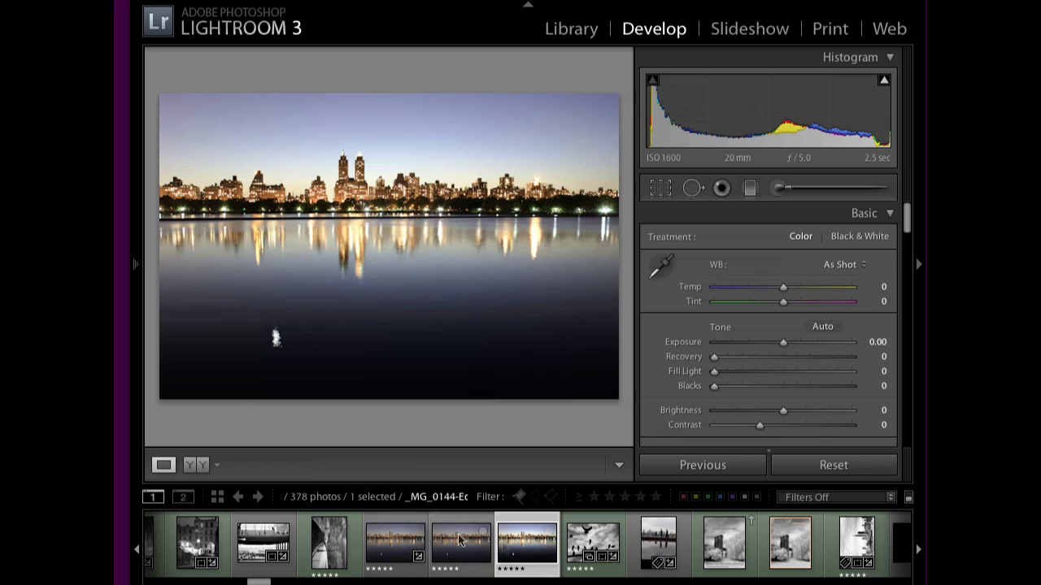
# Compare earlier versions, then select _MG_0144-Edit-6-Edit.tif and list its external editors
pyautogui.click(393, 543)
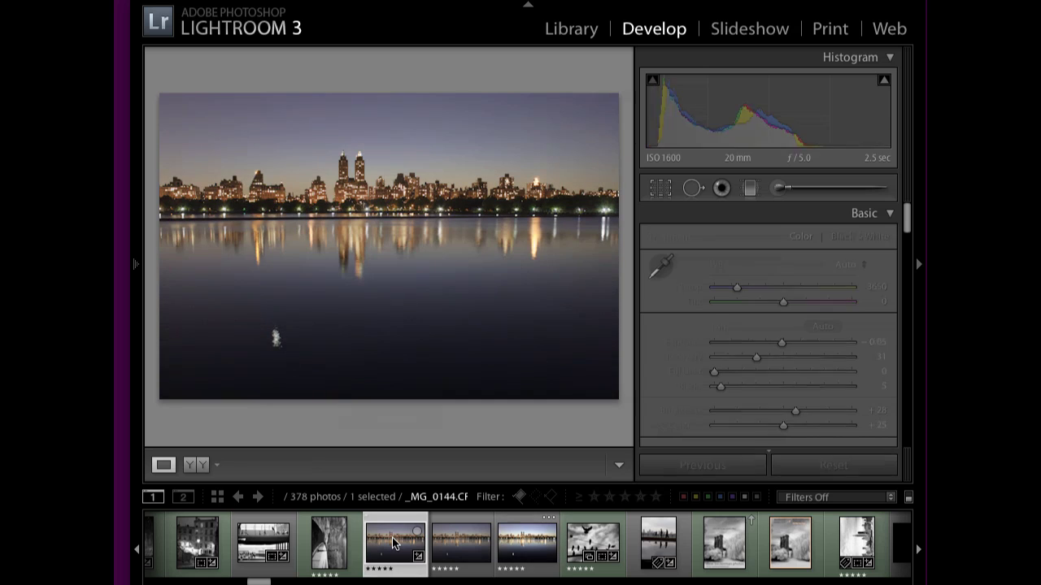
pyautogui.click(455, 545)
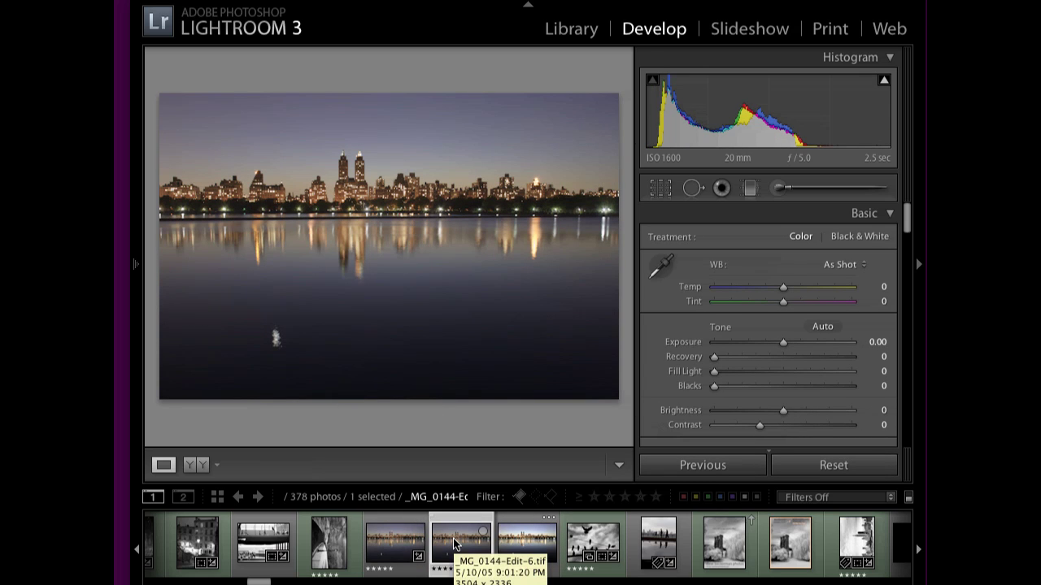
pyautogui.click(516, 545)
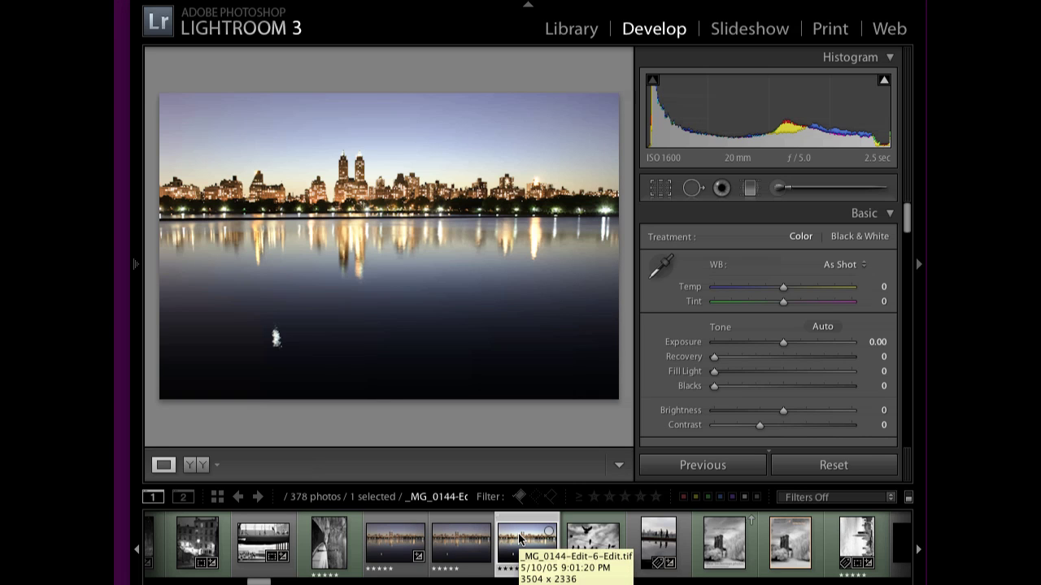
pyautogui.rightClick(520, 539)
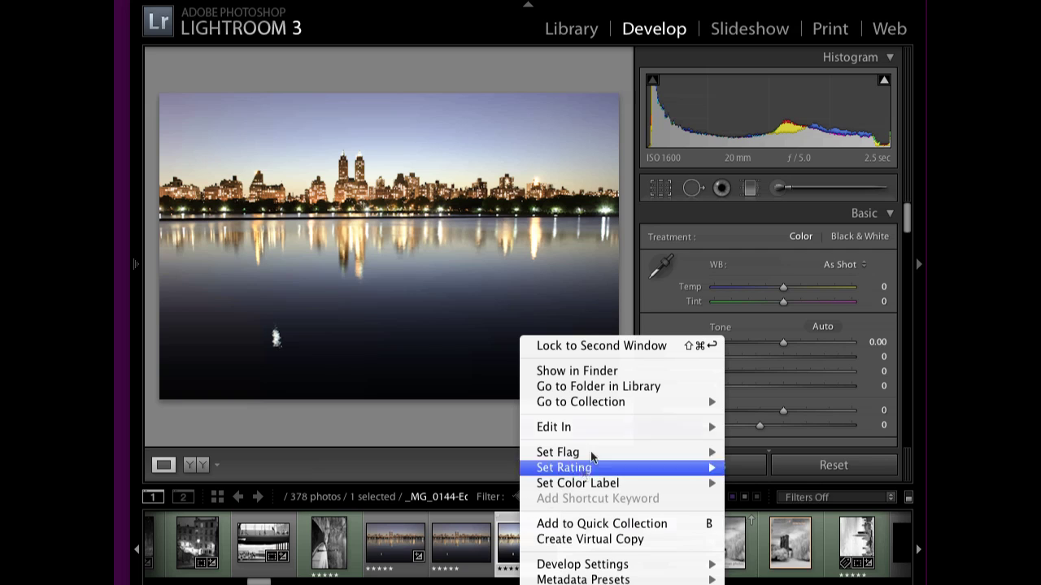
pyautogui.moveTo(569, 427)
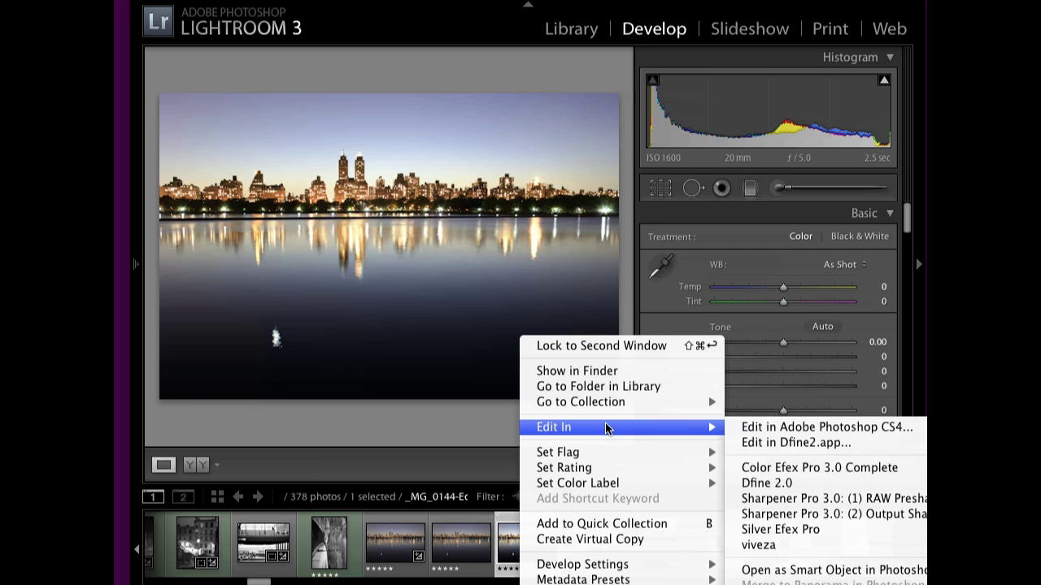
# Send a copy of the brighter skyline photo to Viveza 2
pyautogui.click(793, 546)
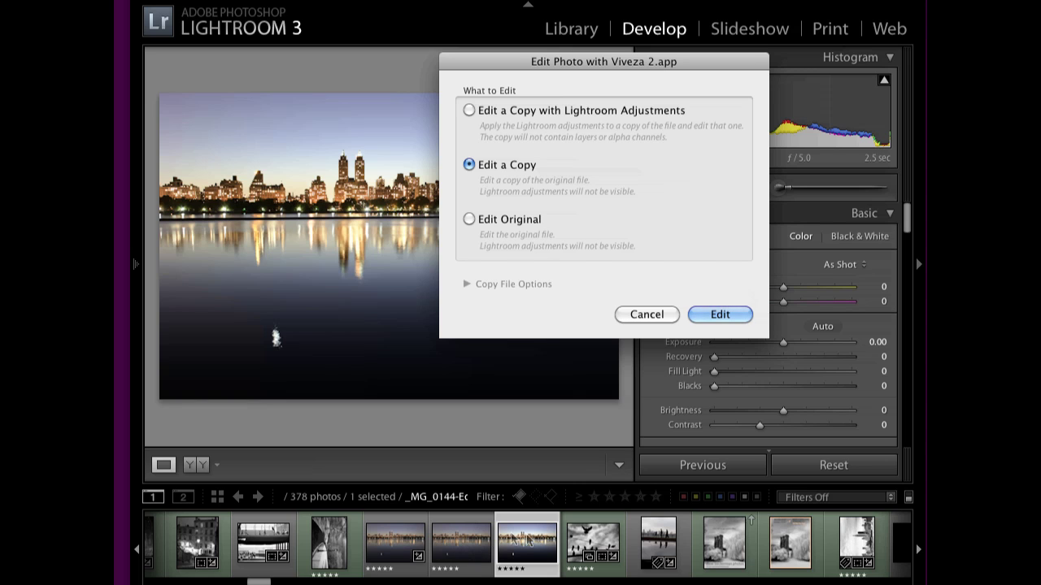
pyautogui.click(740, 313)
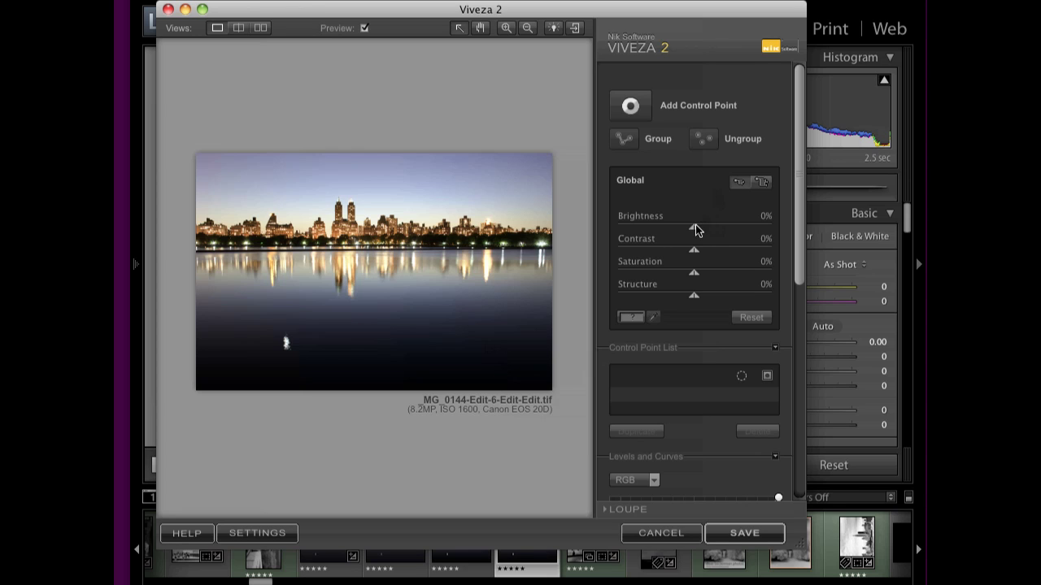
# Raise Global Brightness to 19% and begin adding a control point
pyautogui.moveTo(694, 229); pyautogui.dragTo(709, 229)
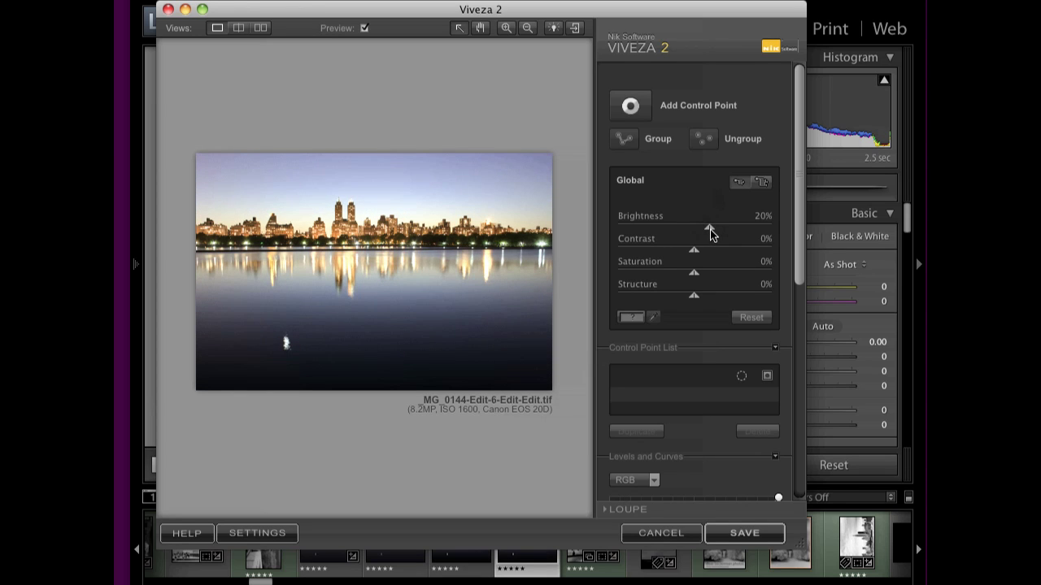
pyautogui.moveTo(709, 230); pyautogui.dragTo(709, 229)
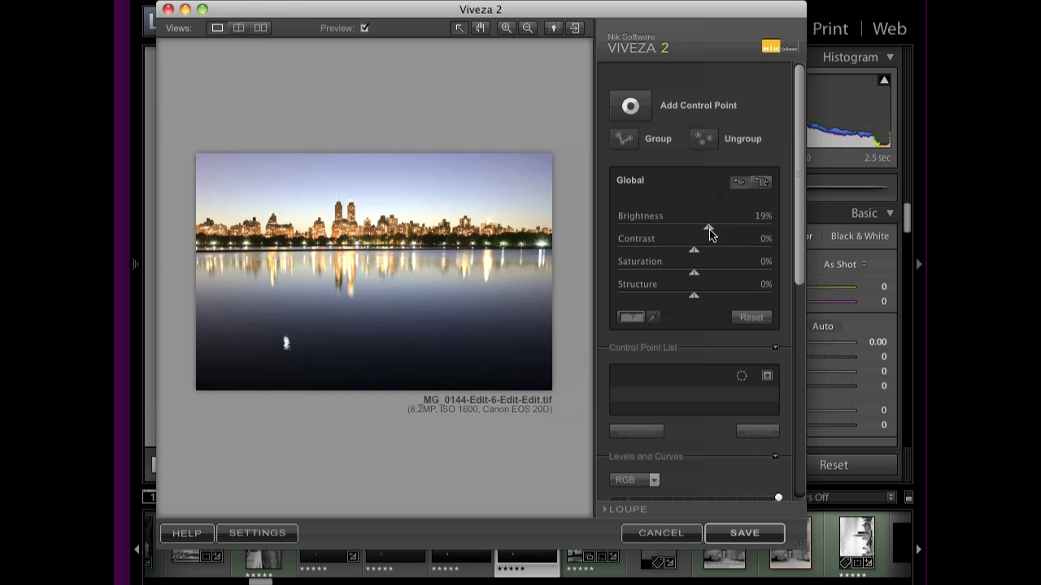
pyautogui.click(630, 106)
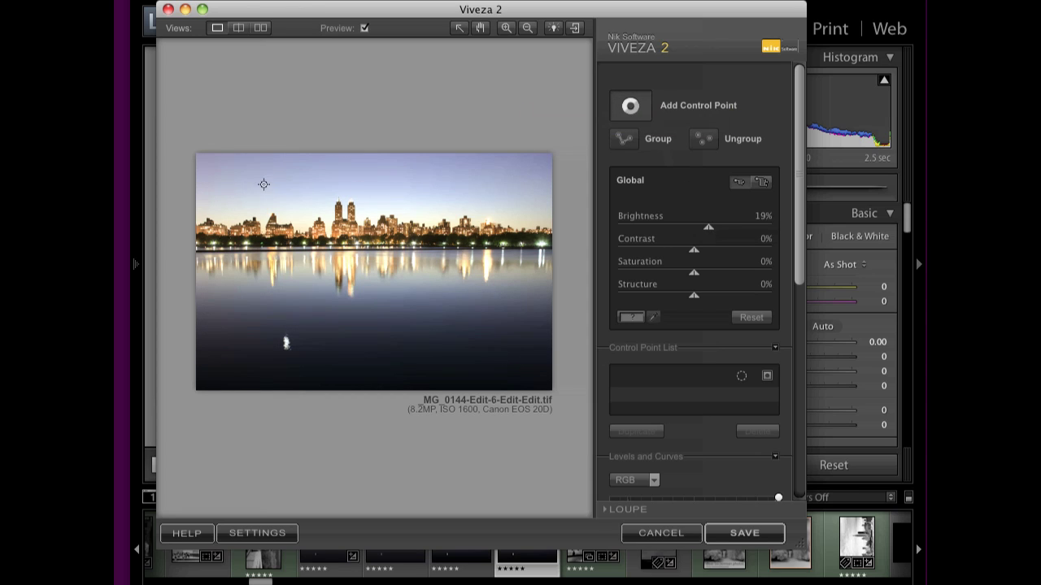
# Add an upper-left sky control point at -10% brightness and duplicate it twice
pyautogui.click(233, 181)
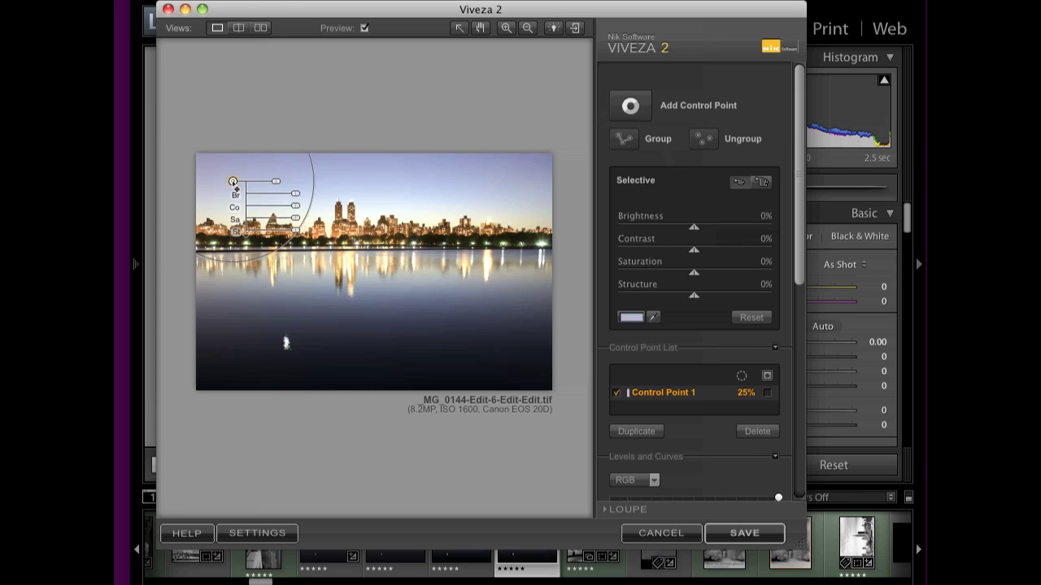
pyautogui.moveTo(293, 198); pyautogui.dragTo(292, 198)
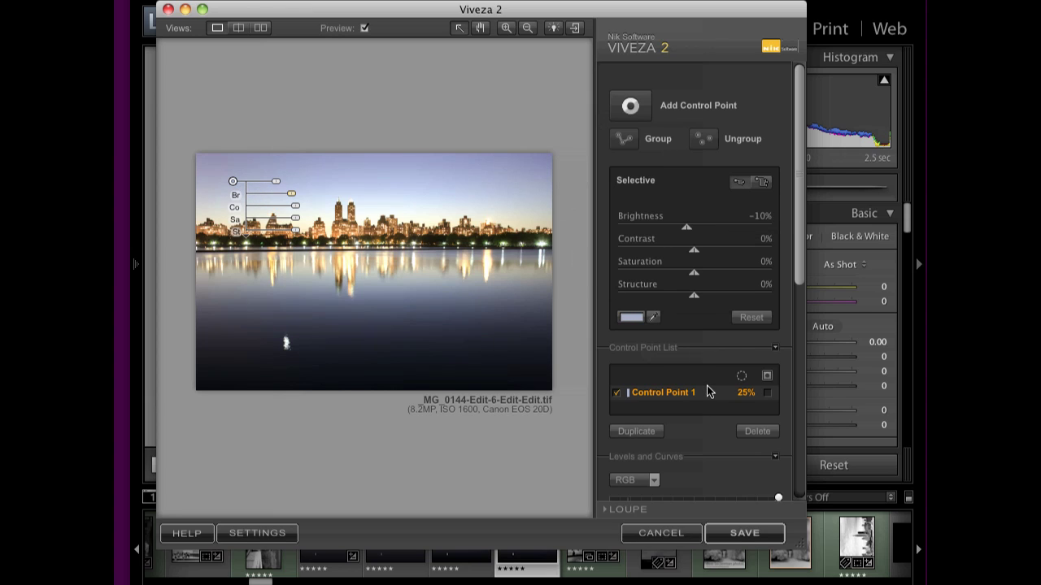
pyautogui.click(648, 432)
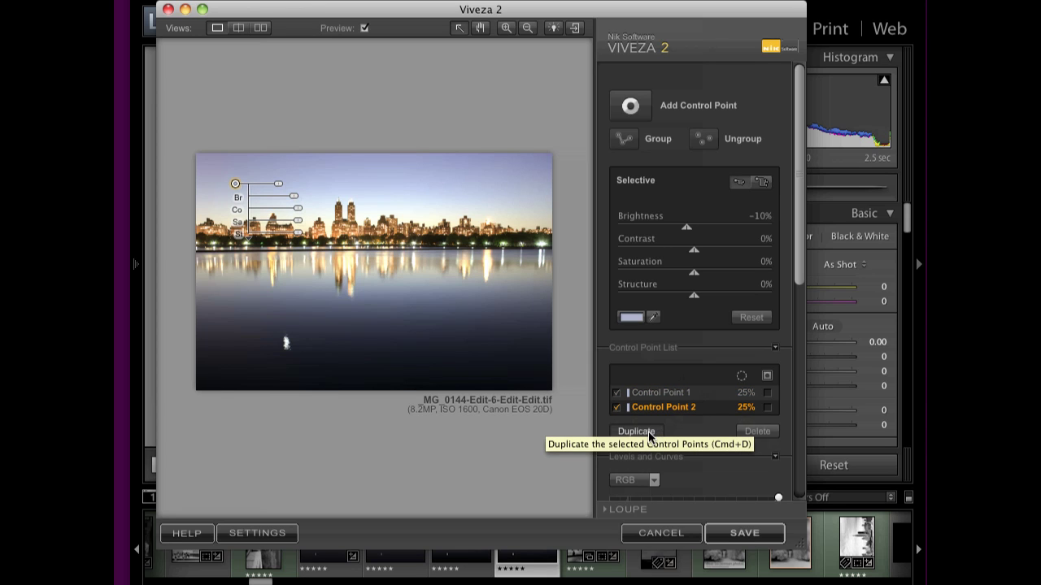
pyautogui.click(648, 432)
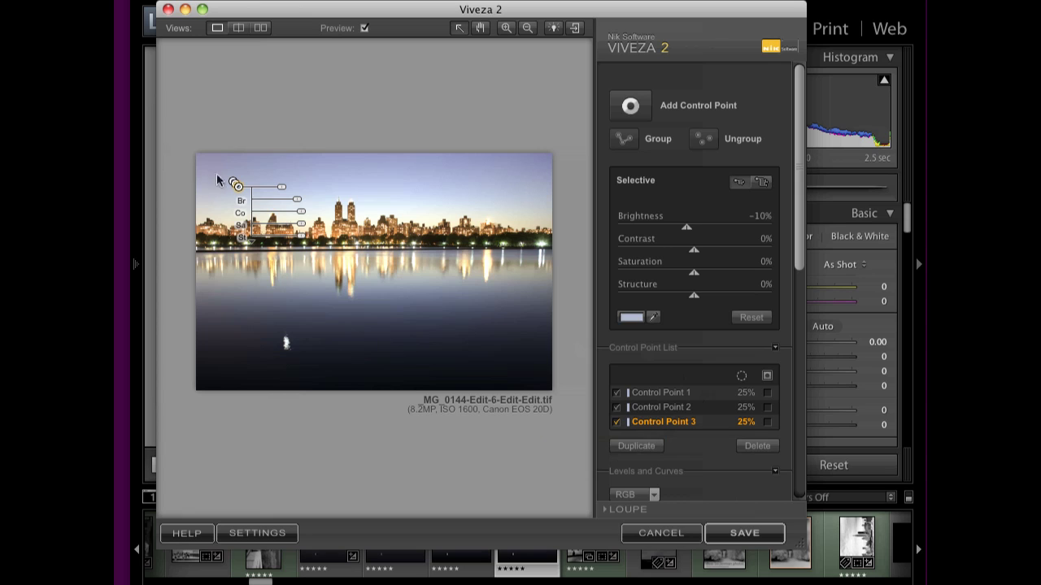
# Spread the copies over the central and right sky, keep 25% coverage, and save
pyautogui.moveTo(238, 186)
pyautogui.mouseDown()
pyautogui.moveTo(387, 201)
pyautogui.moveTo(515, 197)
pyautogui.moveTo(514, 207)
pyautogui.mouseUp()
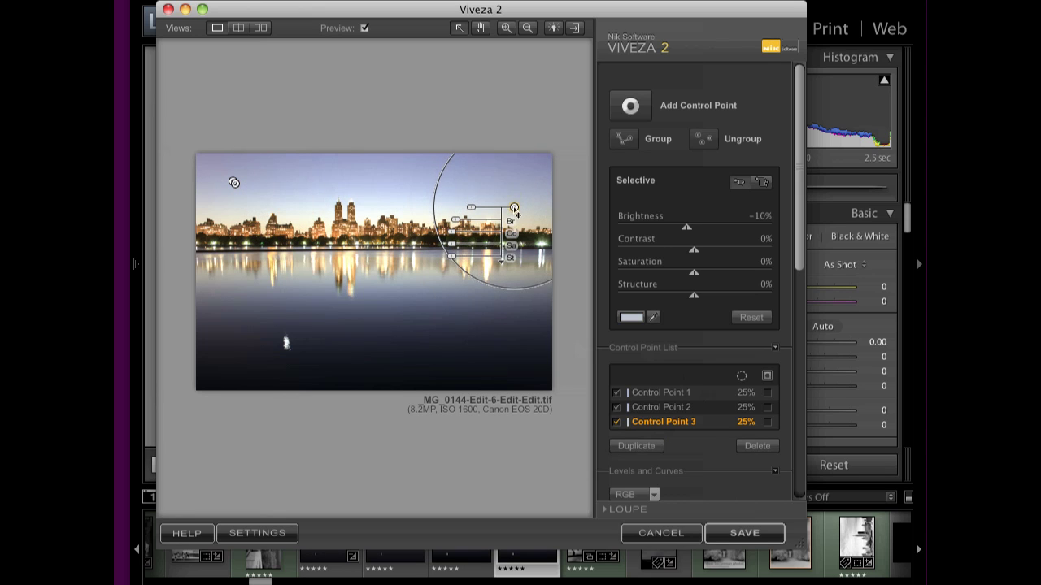
pyautogui.moveTo(236, 185)
pyautogui.mouseDown()
pyautogui.moveTo(397, 200)
pyautogui.moveTo(384, 197)
pyautogui.mouseUp()
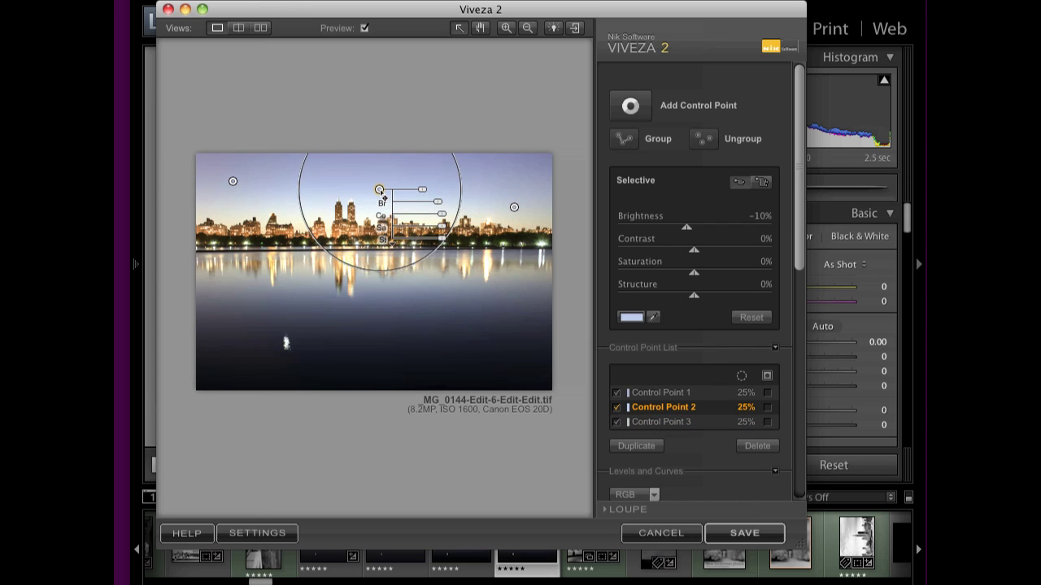
pyautogui.moveTo(422, 190); pyautogui.dragTo(423, 192)
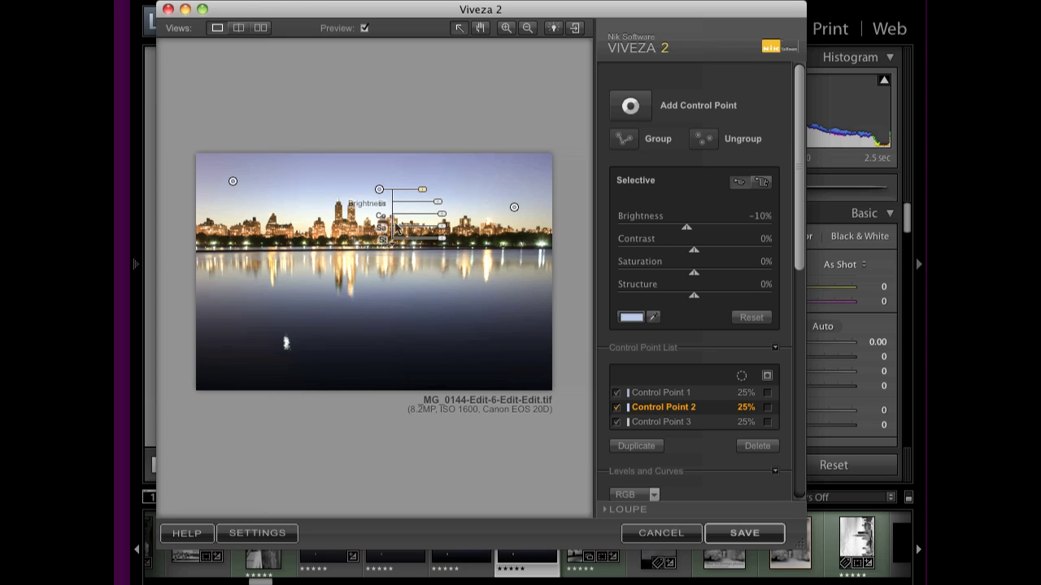
pyautogui.click(233, 182)
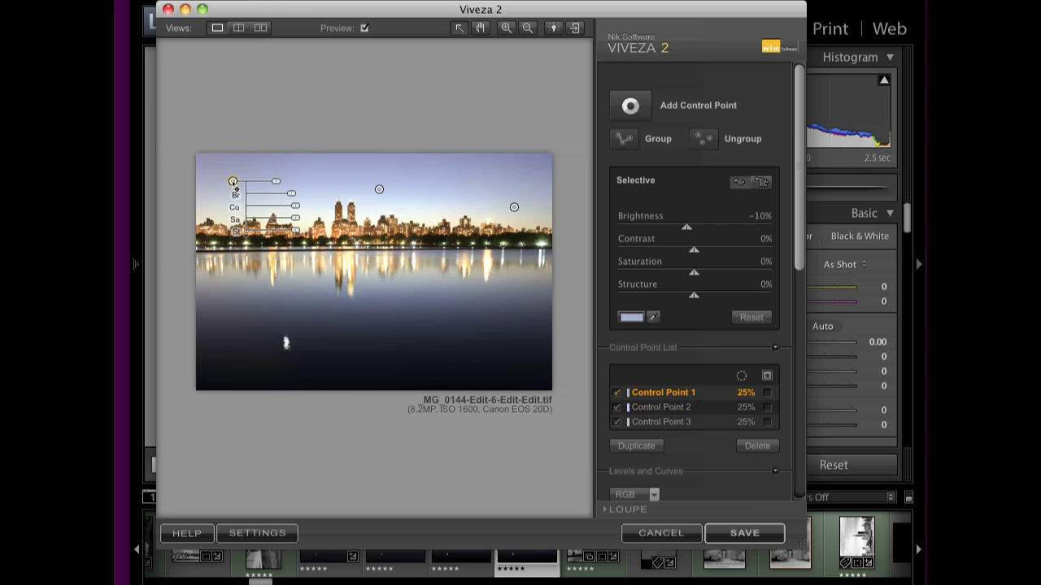
pyautogui.moveTo(275, 185); pyautogui.dragTo(279, 185)
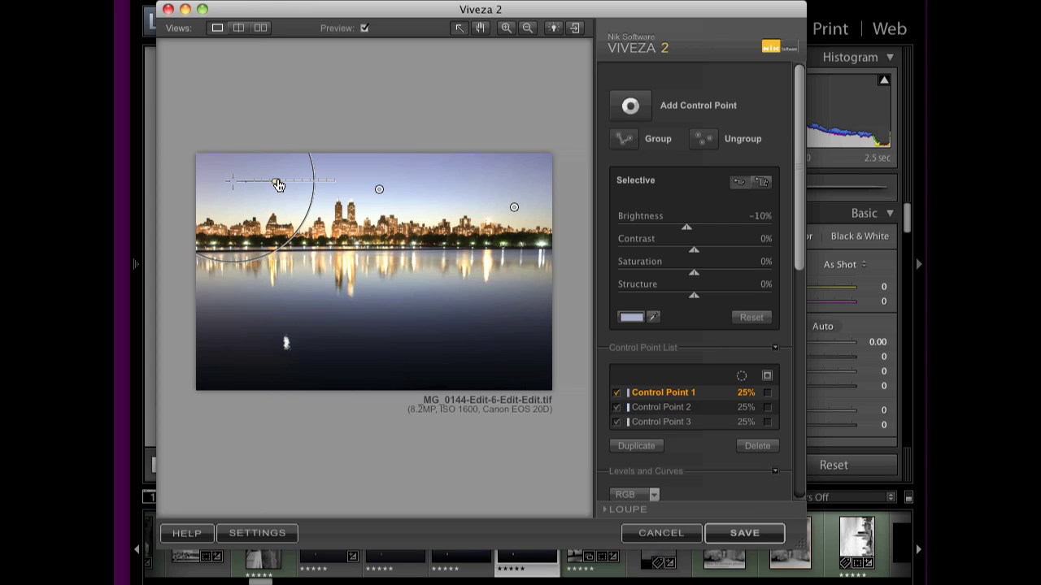
pyautogui.moveTo(279, 185); pyautogui.dragTo(275, 184)
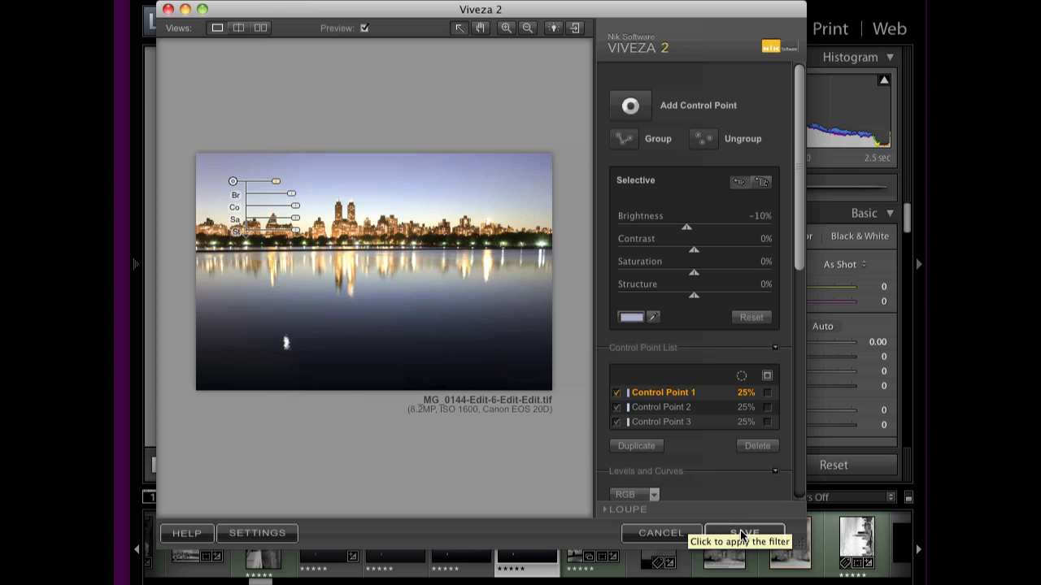
pyautogui.click(742, 536)
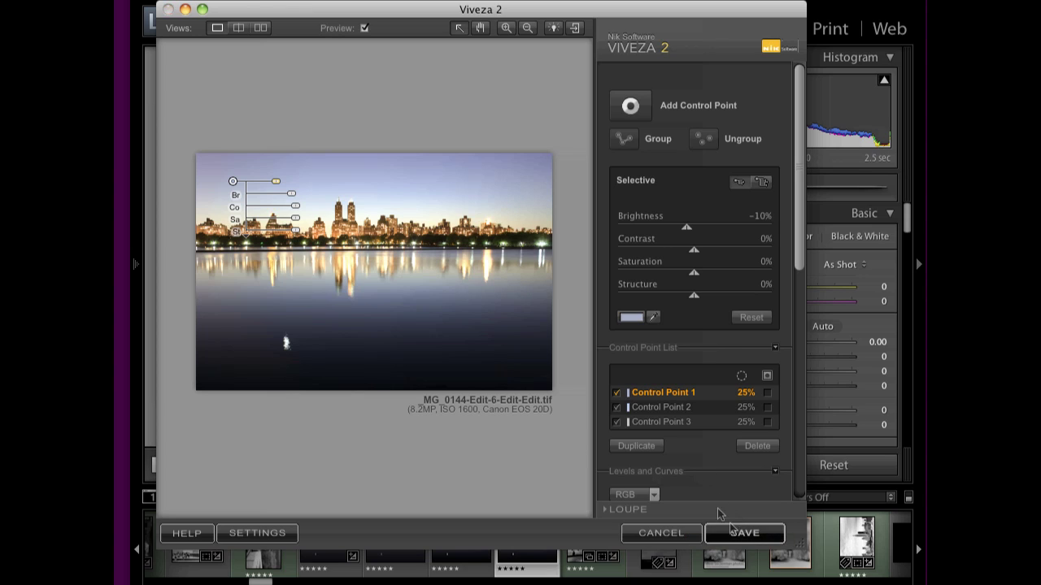